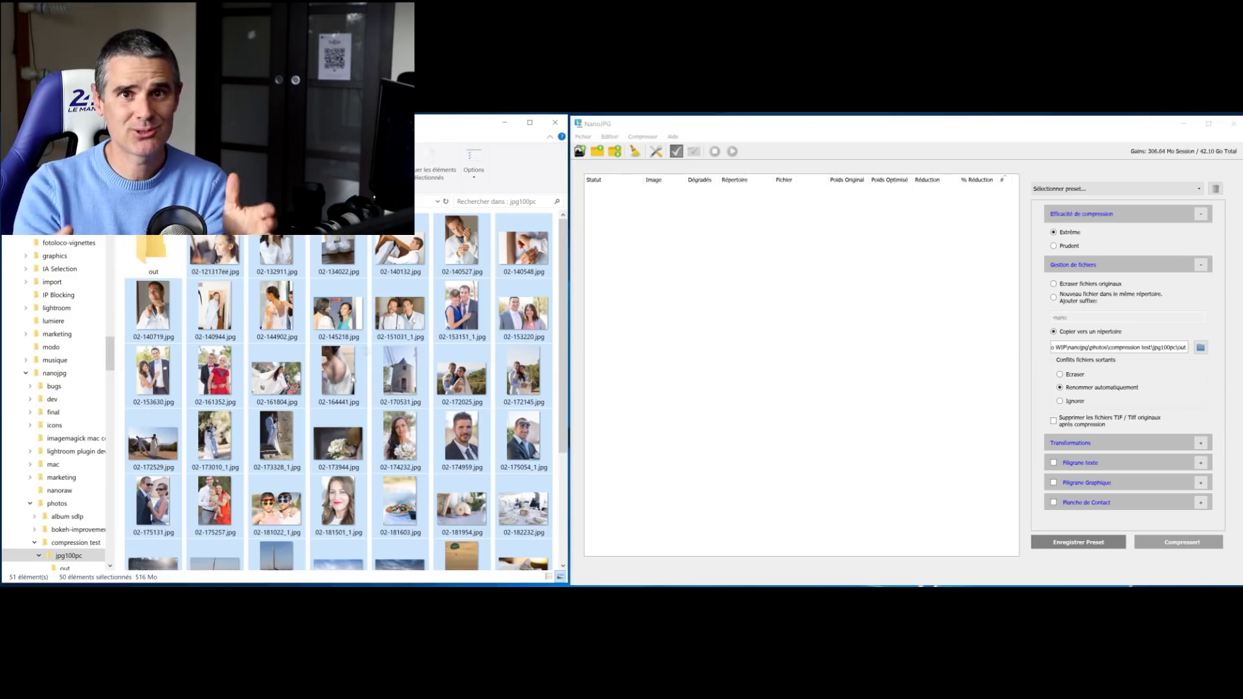
# Add the 50 selected JPG photos to the NanoJPG list and start compressing them with Extrême efficiency.
pyautogui.moveTo(338, 372); pyautogui.dragTo(730, 355)
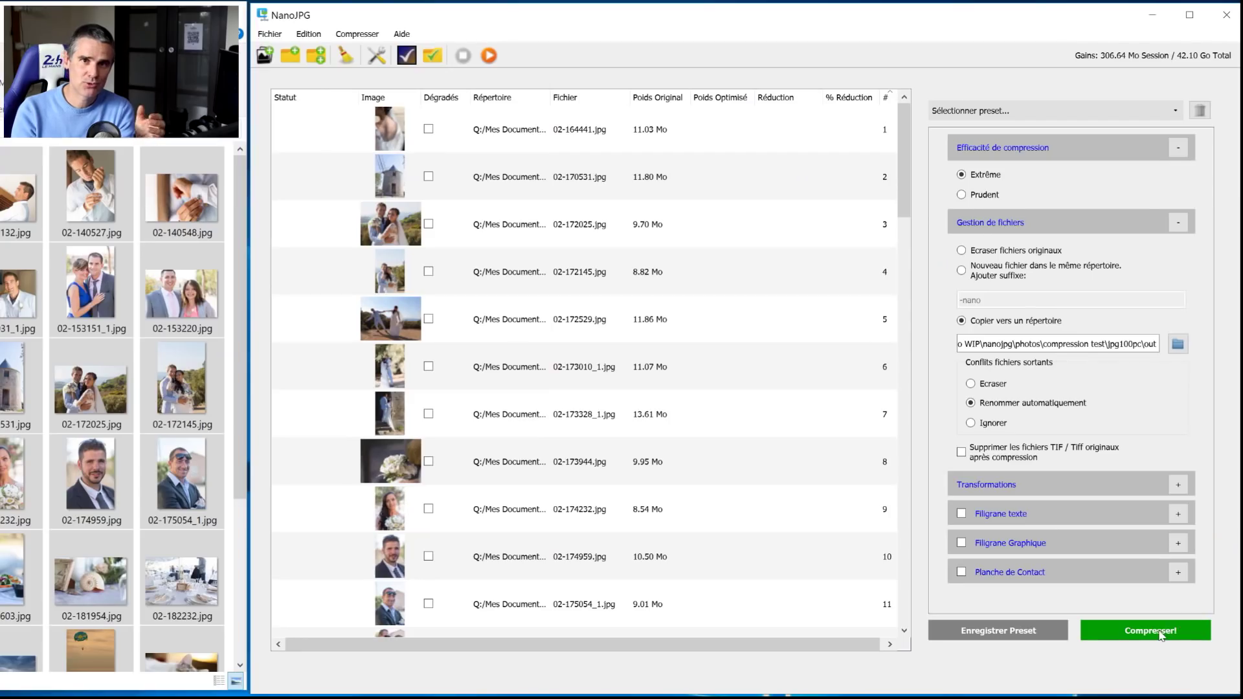
pyautogui.click(1159, 631)
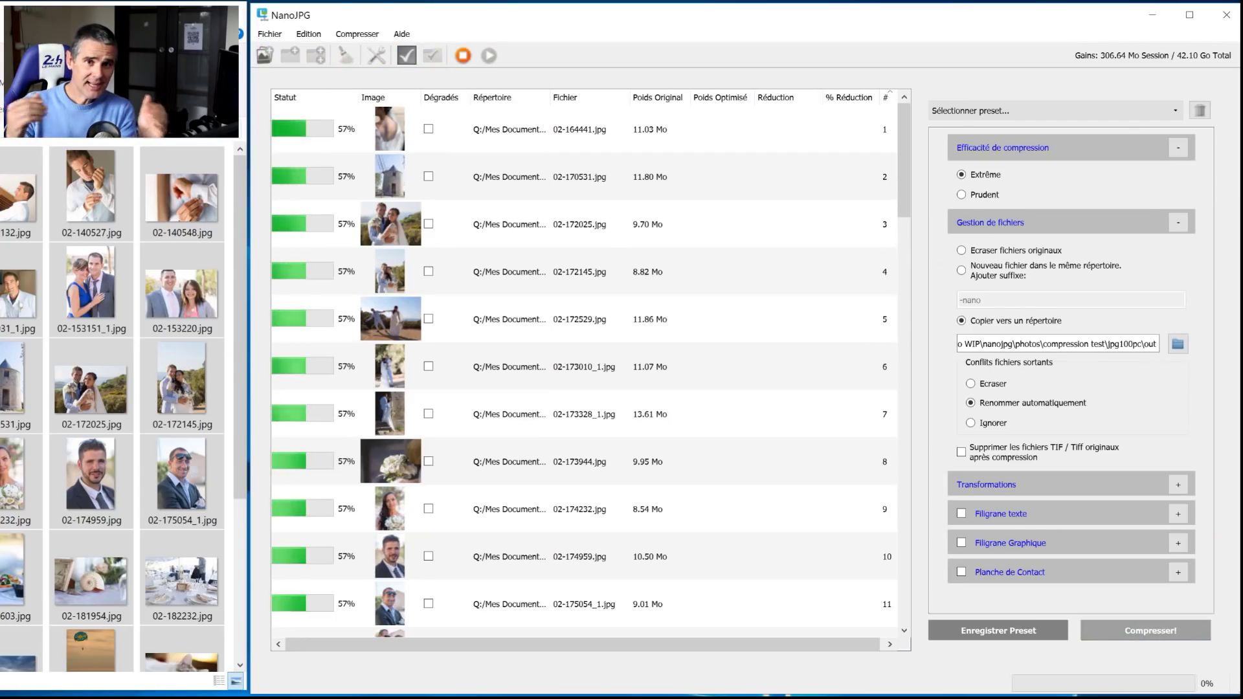
# Check the processor load in Task Manager and examine the optimized size and reduction percentage of each photo.
pyautogui.hotkey('ctrl', 'shift', 'Escape')
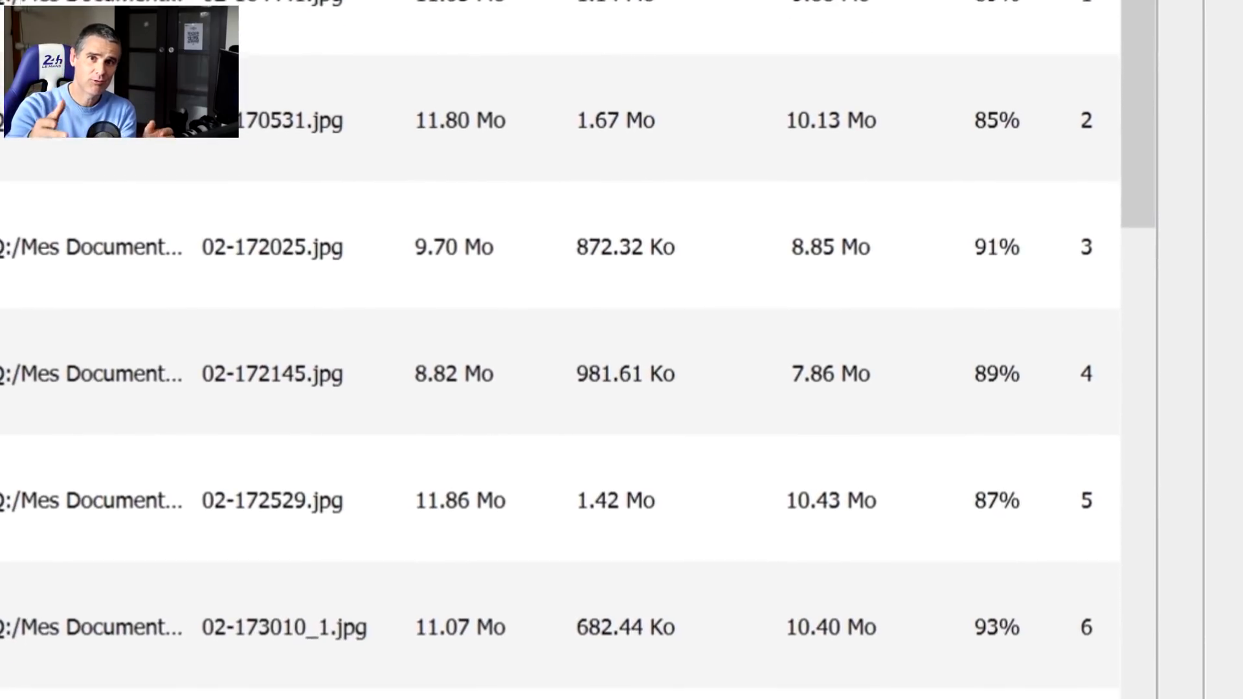
pyautogui.scroll(-3, 1216, 29)
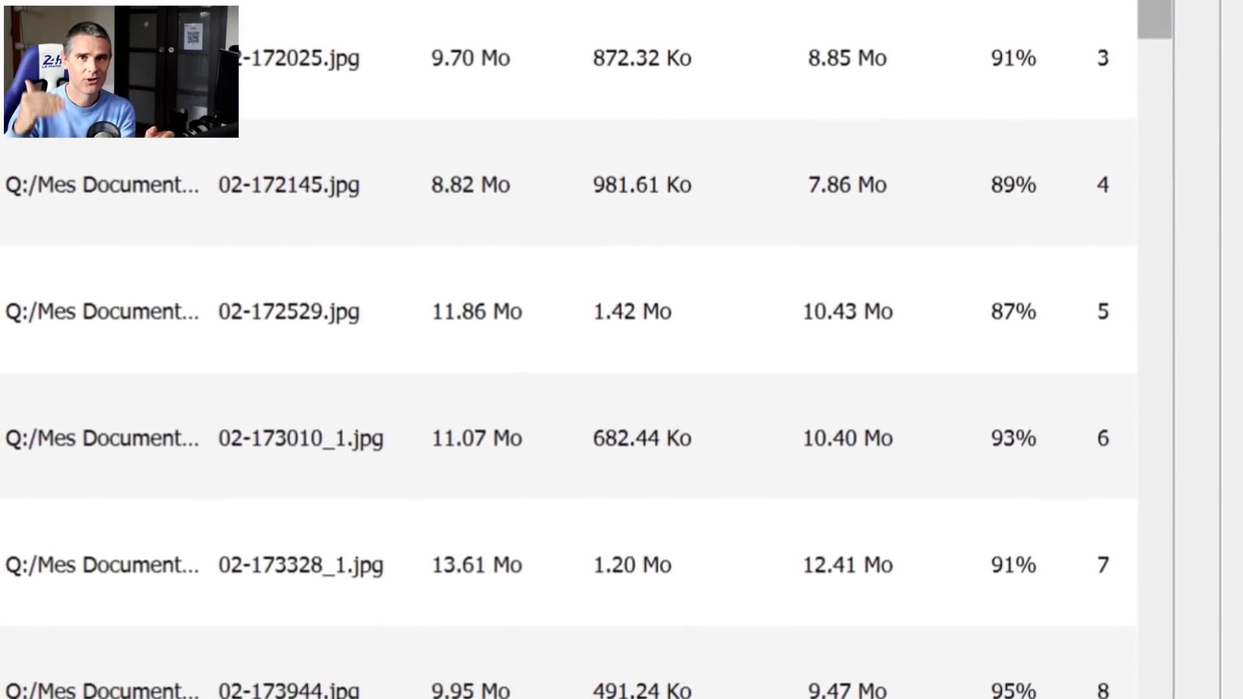
pyautogui.scroll(-4, 1208, 16)
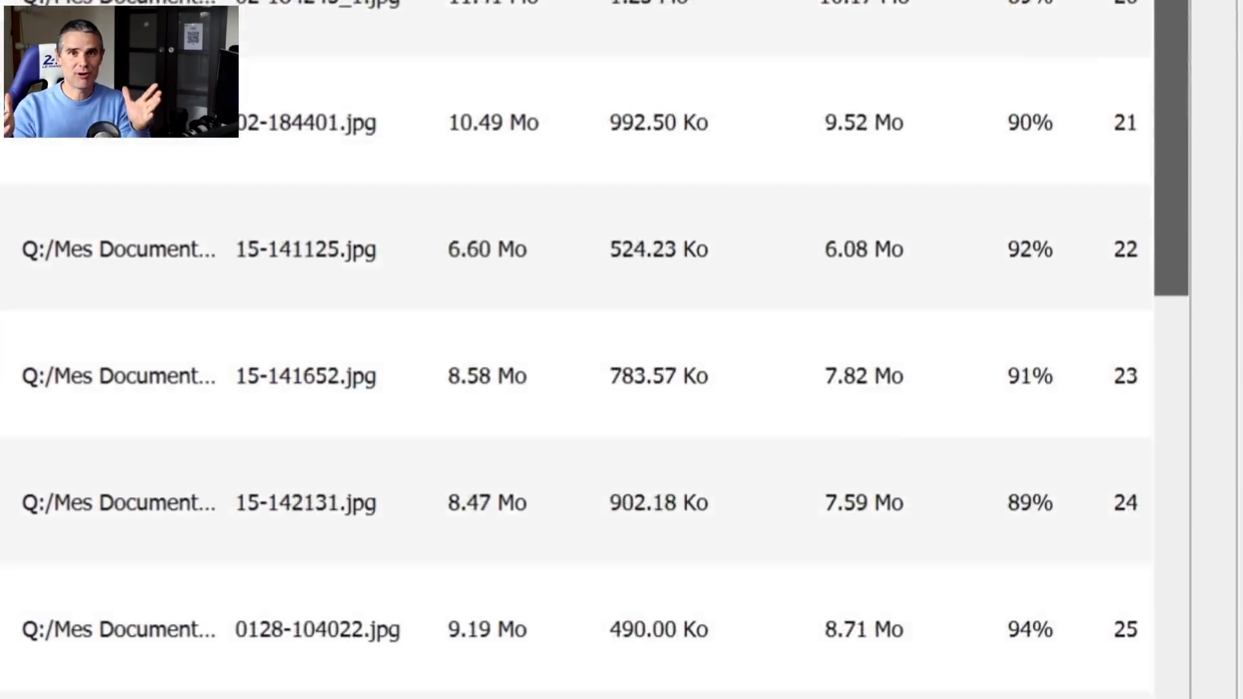
pyautogui.scroll(-4, 582, 350)
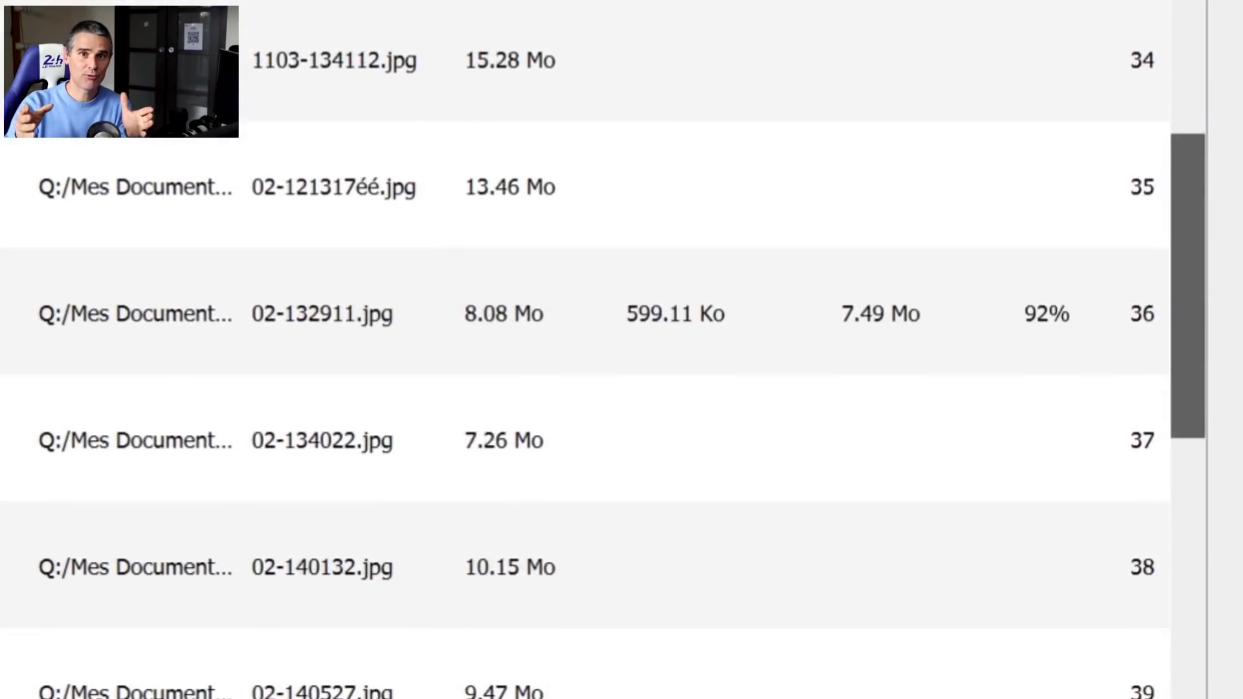
pyautogui.scroll(-2, 583, 350)
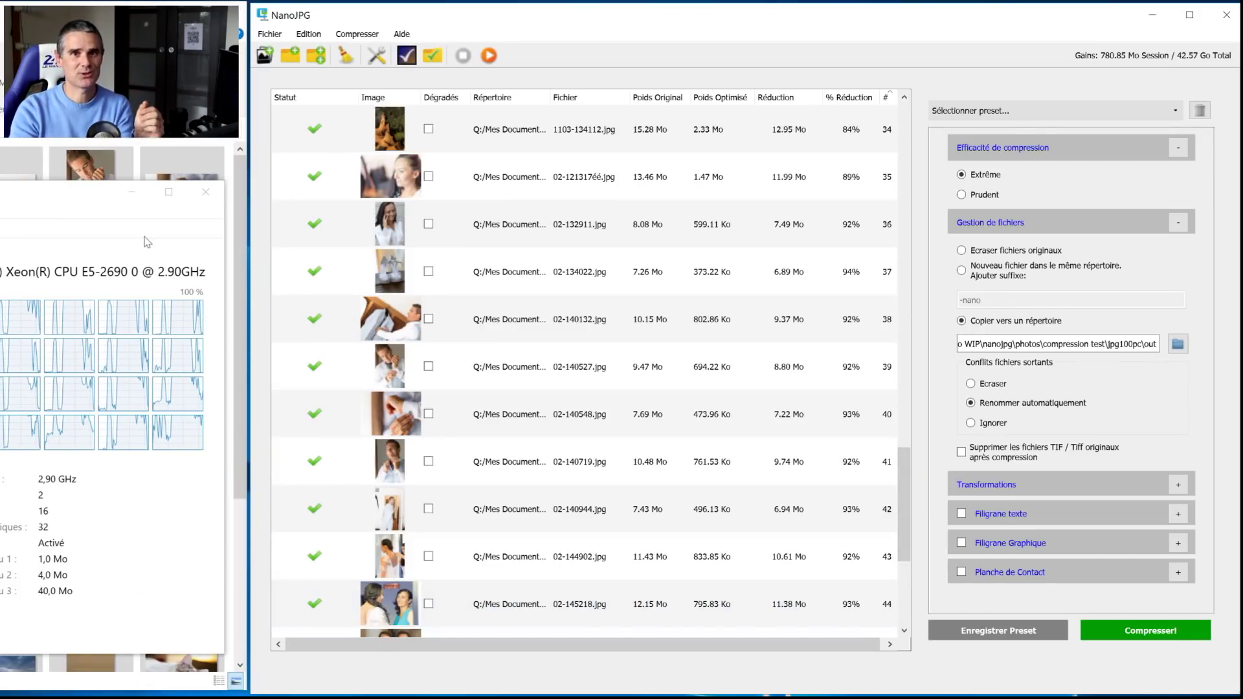
pyautogui.click(133, 194)
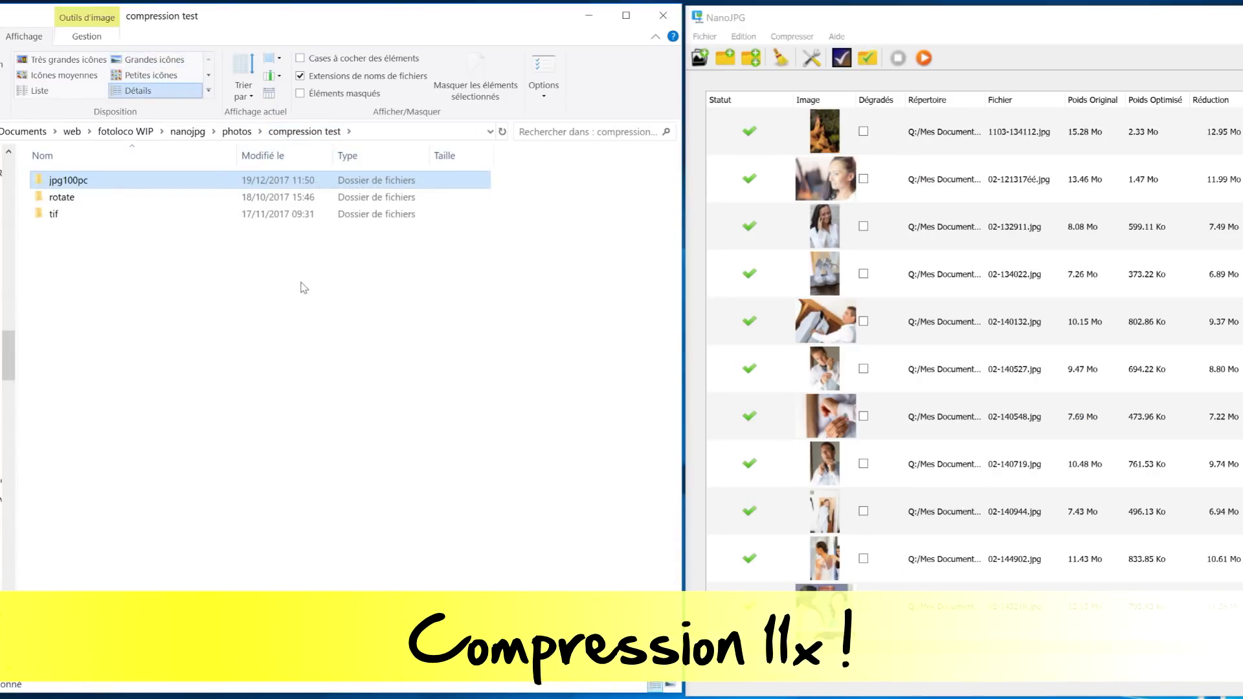
# Open the jpg100pc folder and compare the original village photo with its NanoJPG version in enlarged detail.
pyautogui.doubleClick(115, 188)
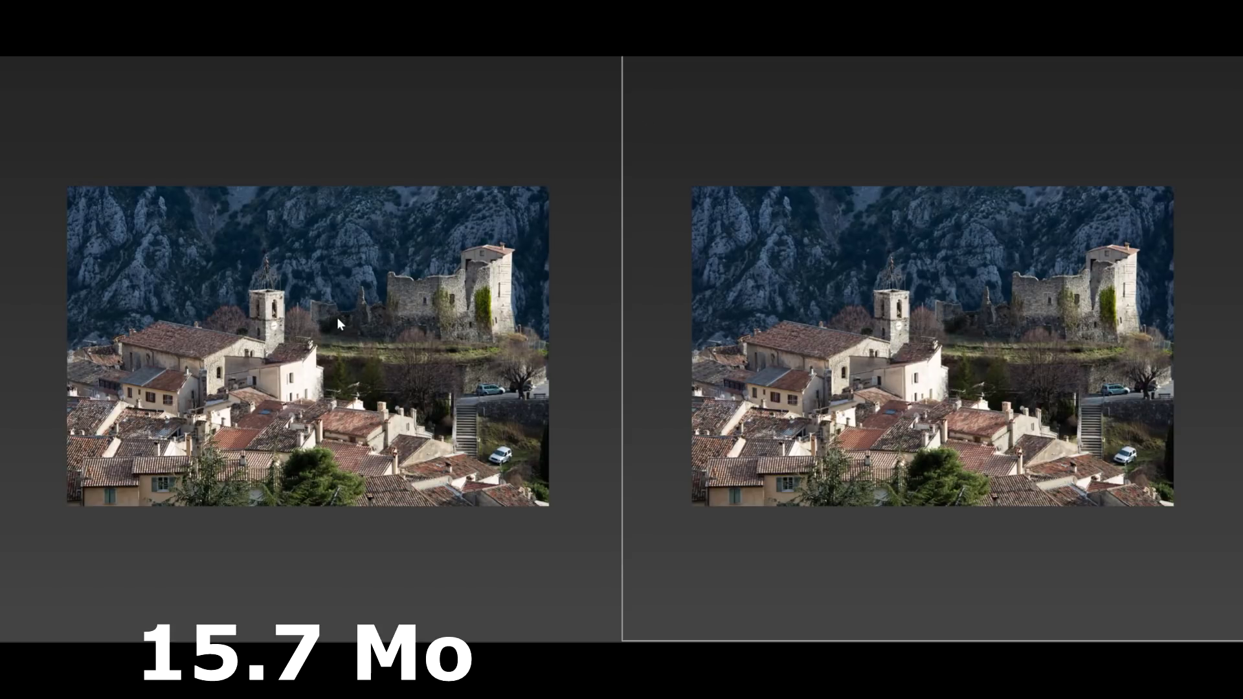
pyautogui.click(862, 504)
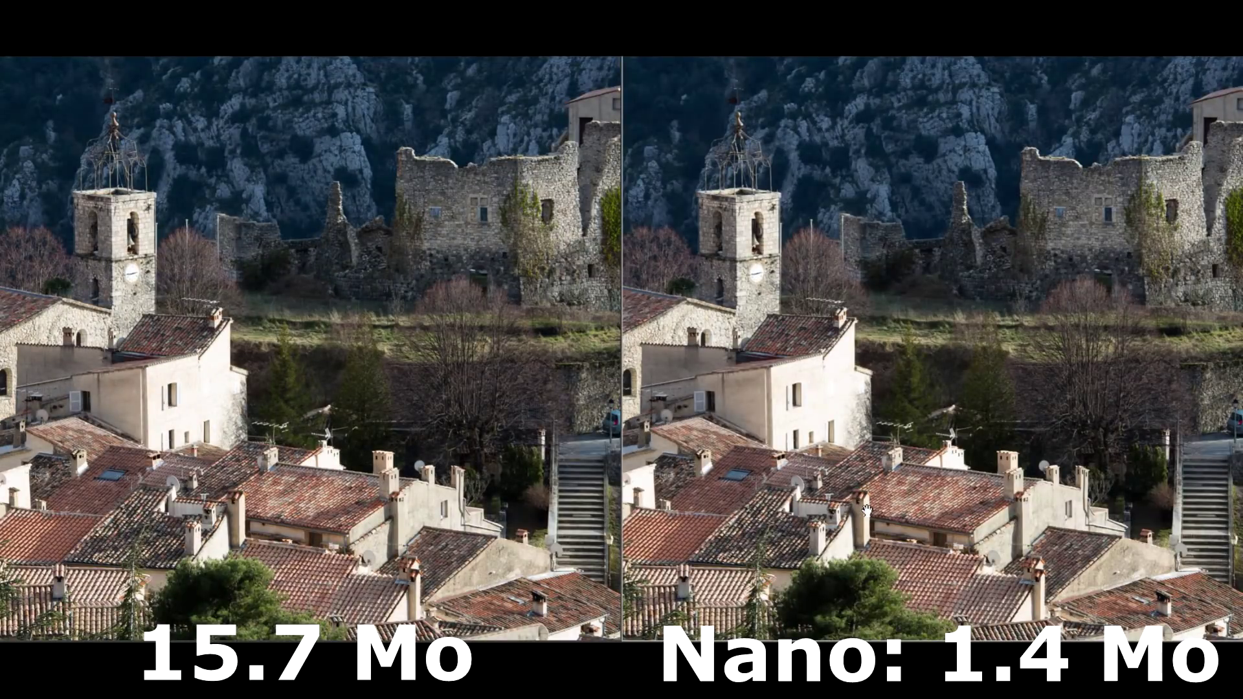
pyautogui.moveTo(165, 497); pyautogui.dragTo(238, 291)
pyautogui.moveTo(706, 279); pyautogui.dragTo(526, 486)
pyautogui.moveTo(151, 424); pyautogui.dragTo(457, 470)
pyautogui.moveTo(208, 473); pyautogui.dragTo(313, 347)
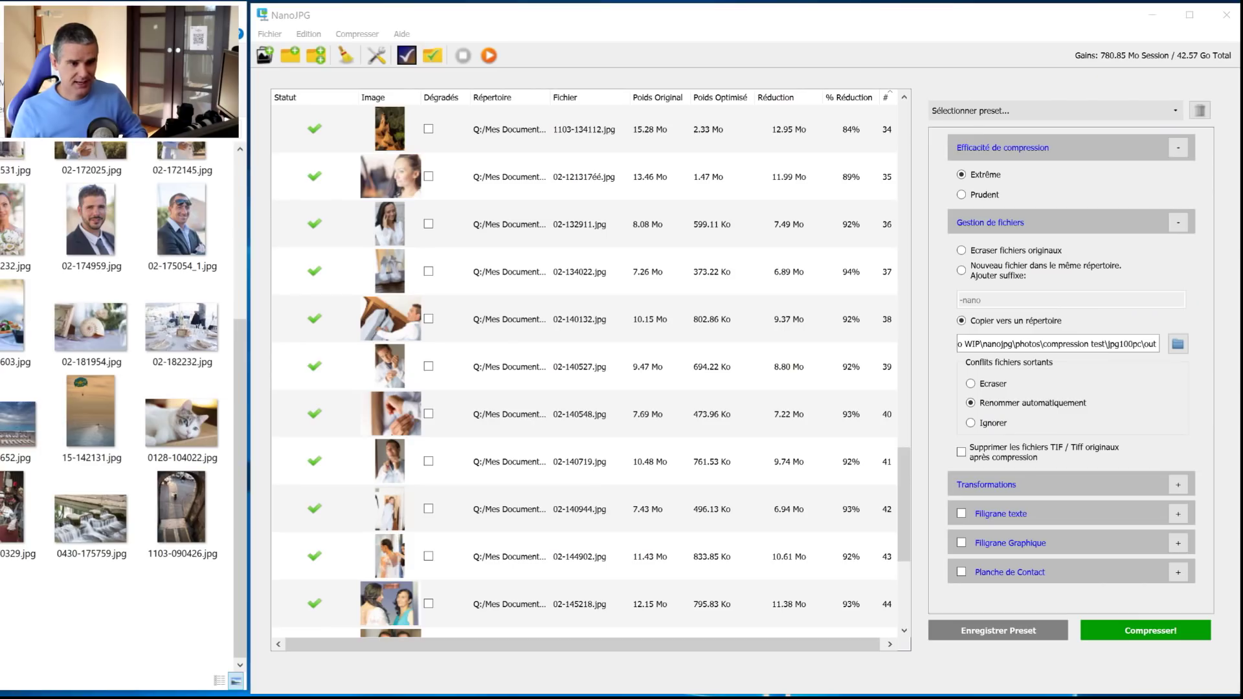
# Set the compression efficiency to Prudent.
pyautogui.click(984, 195)
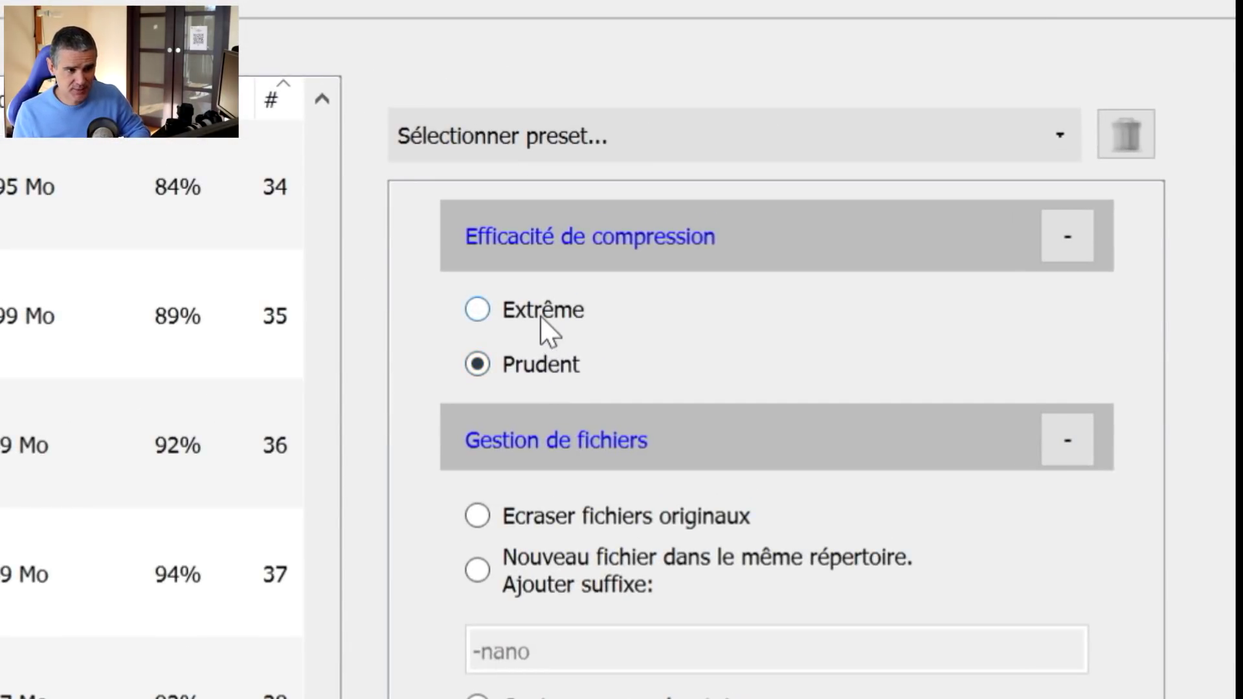
pyautogui.click(541, 317)
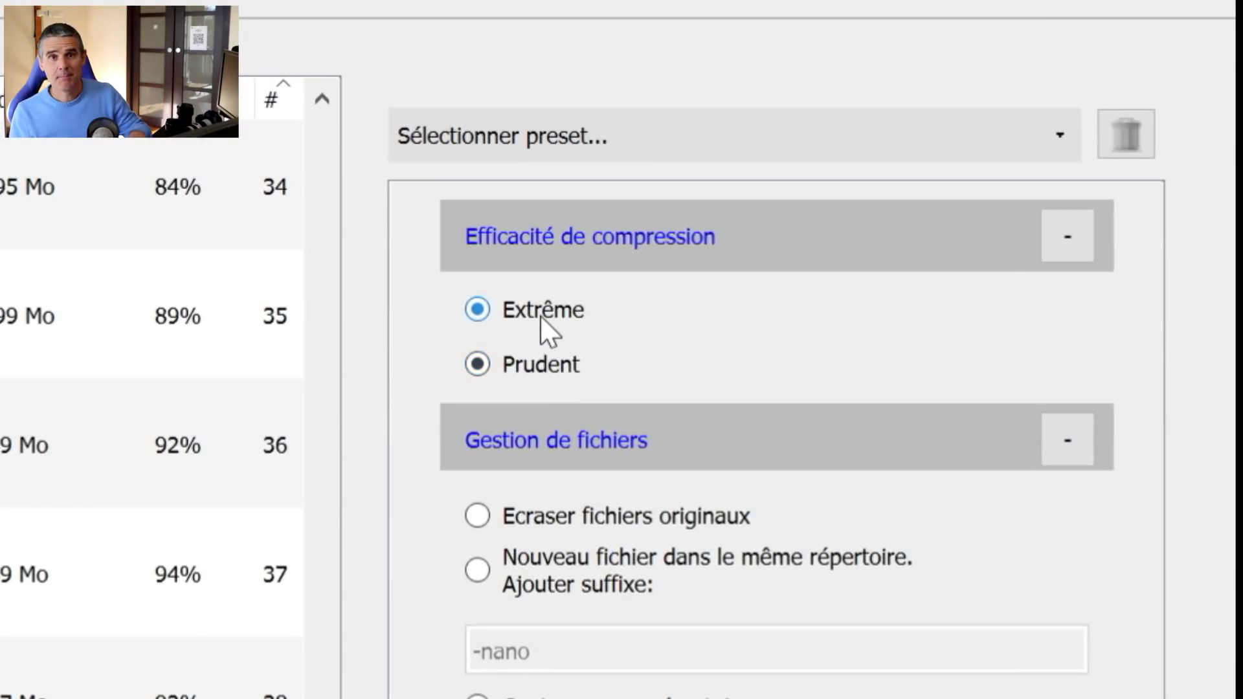
pyautogui.click(553, 367)
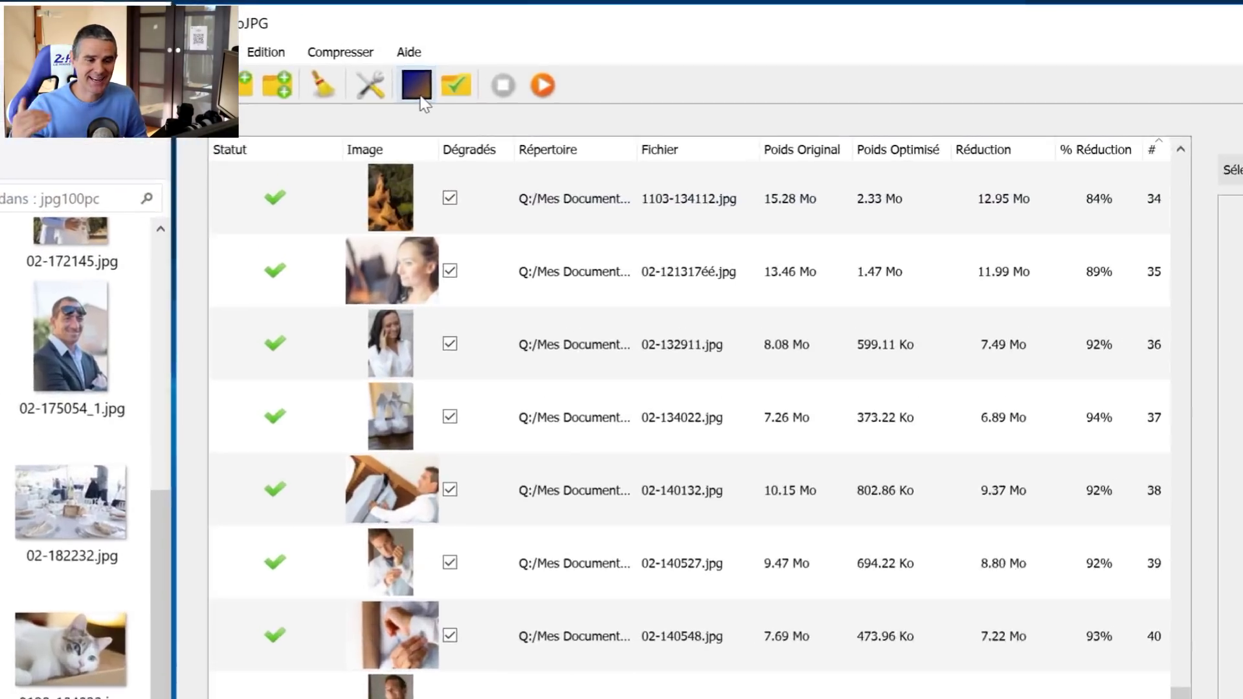
# Enable the Dégradés option only for 1103-134112.jpg and 02-121317éé.jpg among the listed photos.
pyautogui.click(428, 129)
pyautogui.click(500, 344)
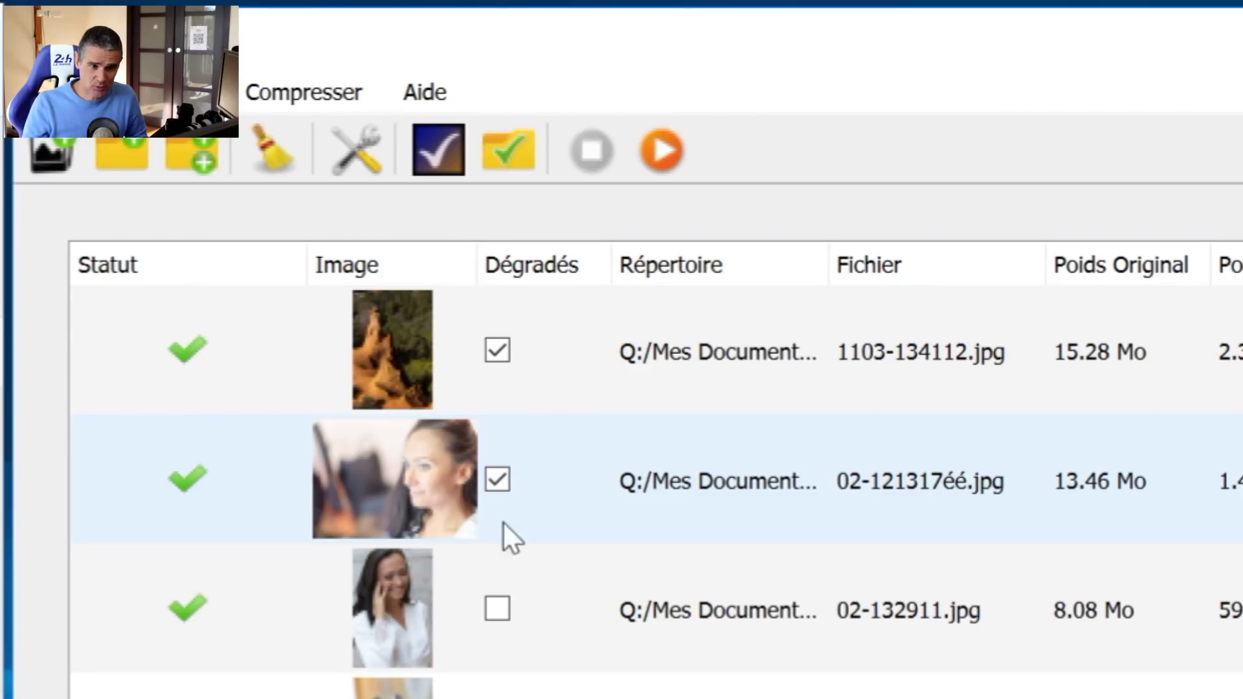
pyautogui.click(501, 609)
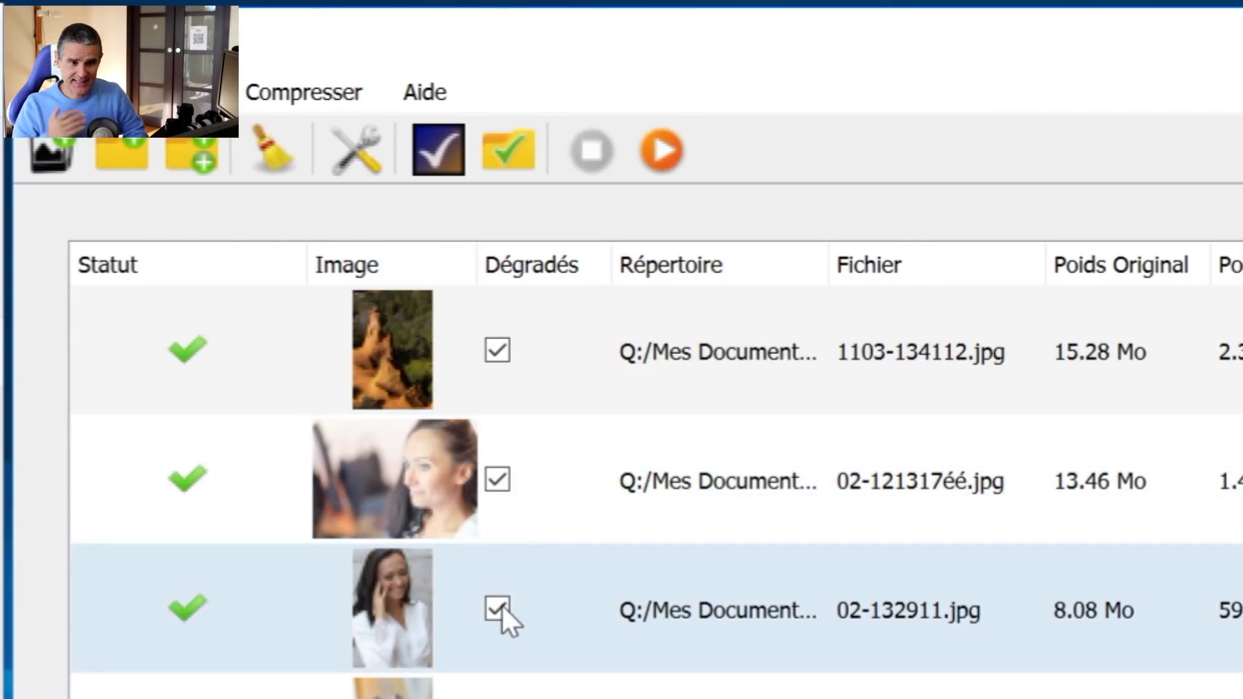
pyautogui.click(501, 605)
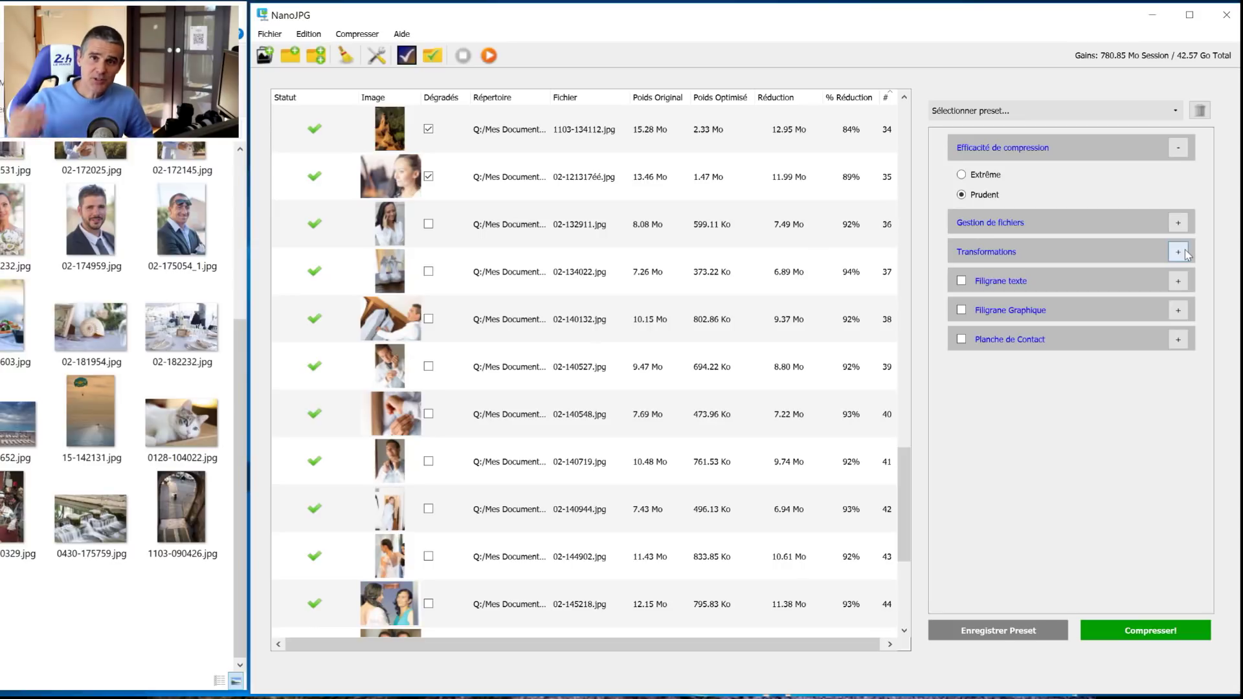
pyautogui.click(978, 250)
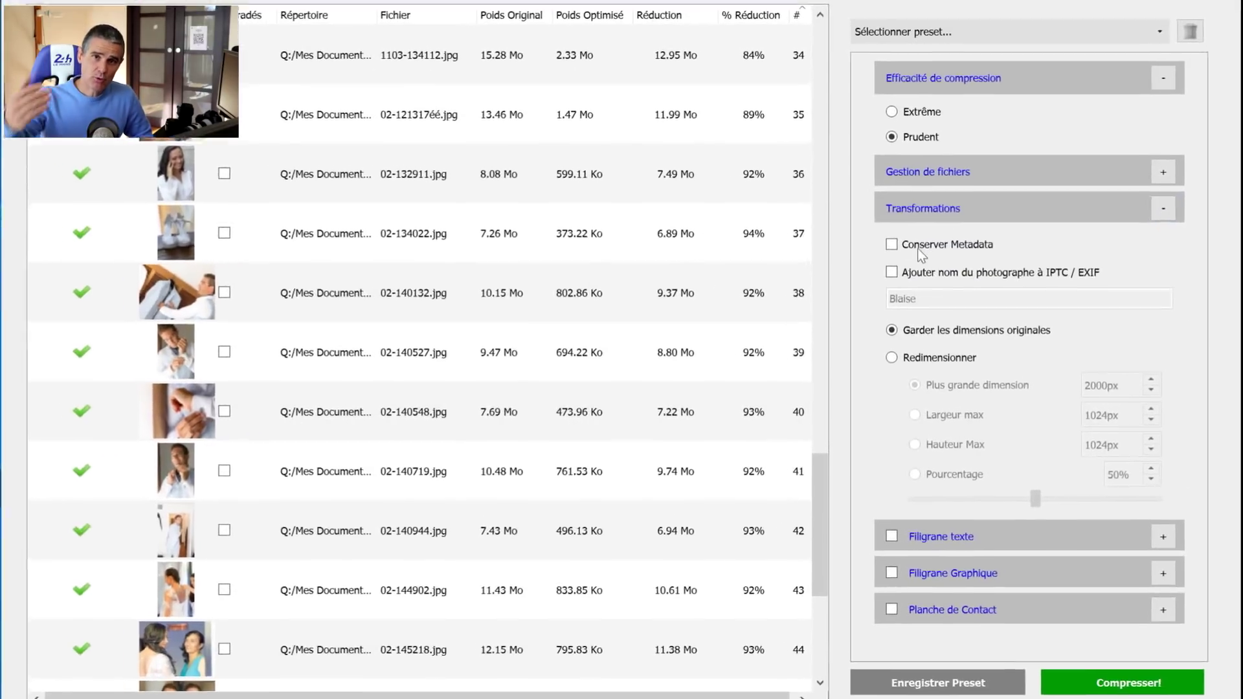
pyautogui.click(892, 245)
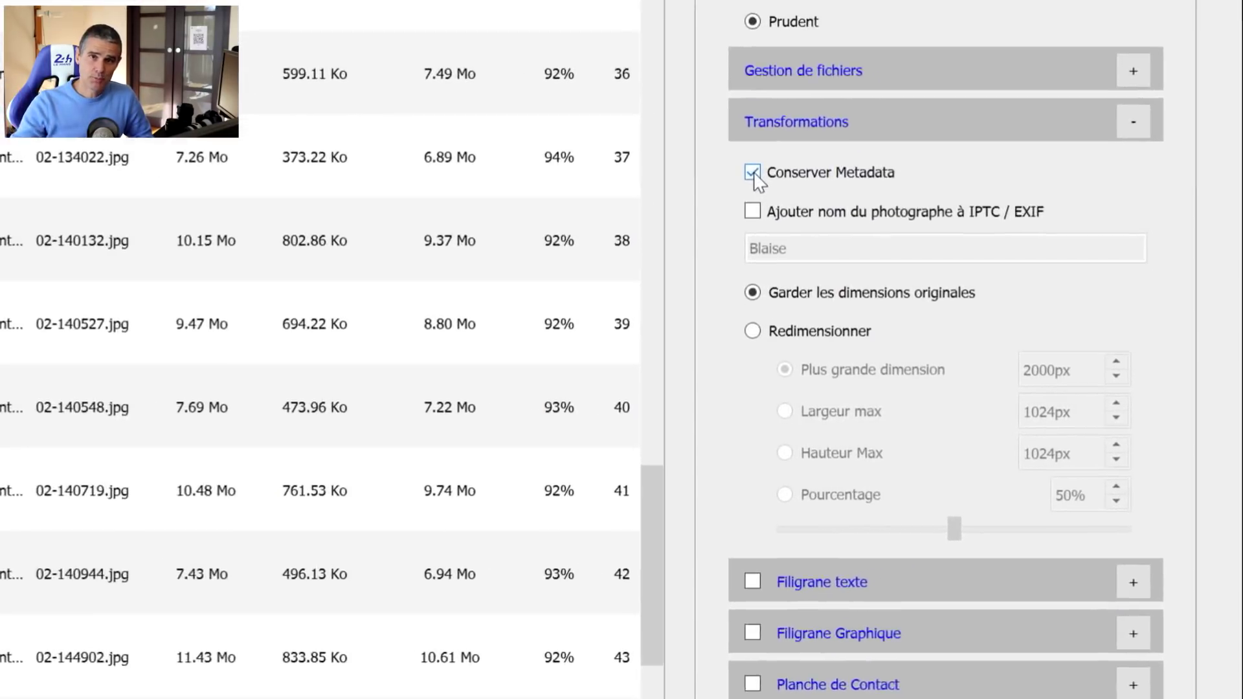
pyautogui.click(891, 269)
pyautogui.click(636, 160)
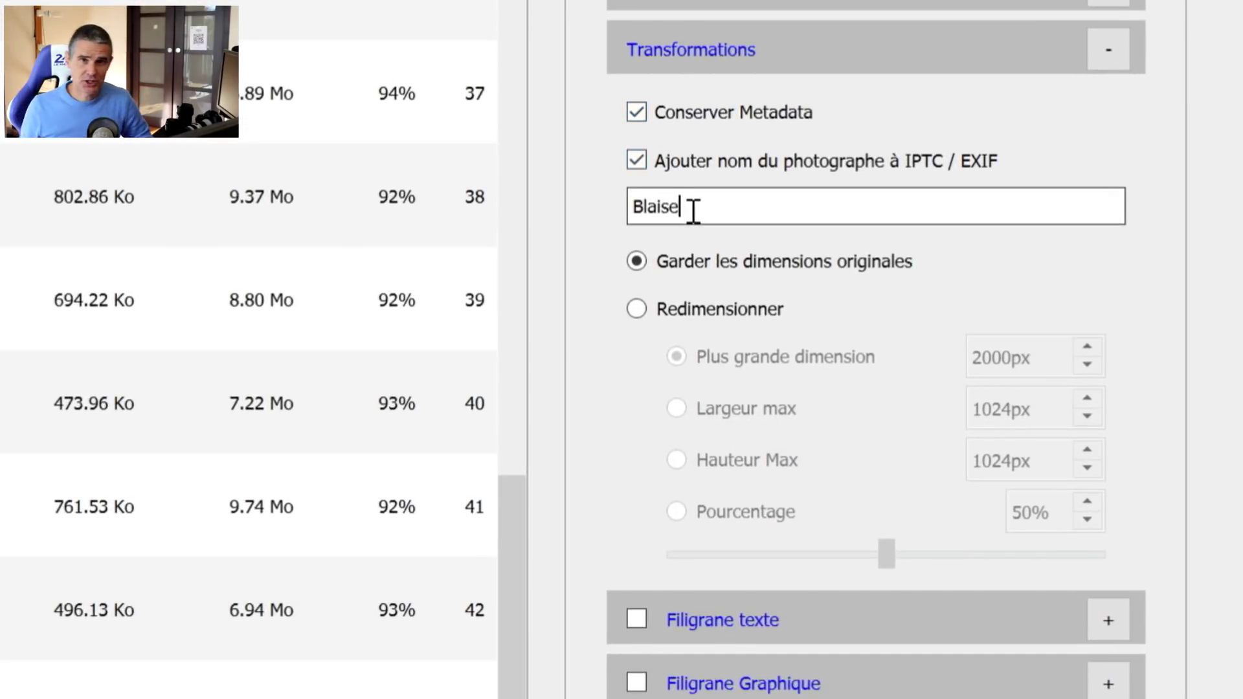
pyautogui.write('otograph-mariages.net')
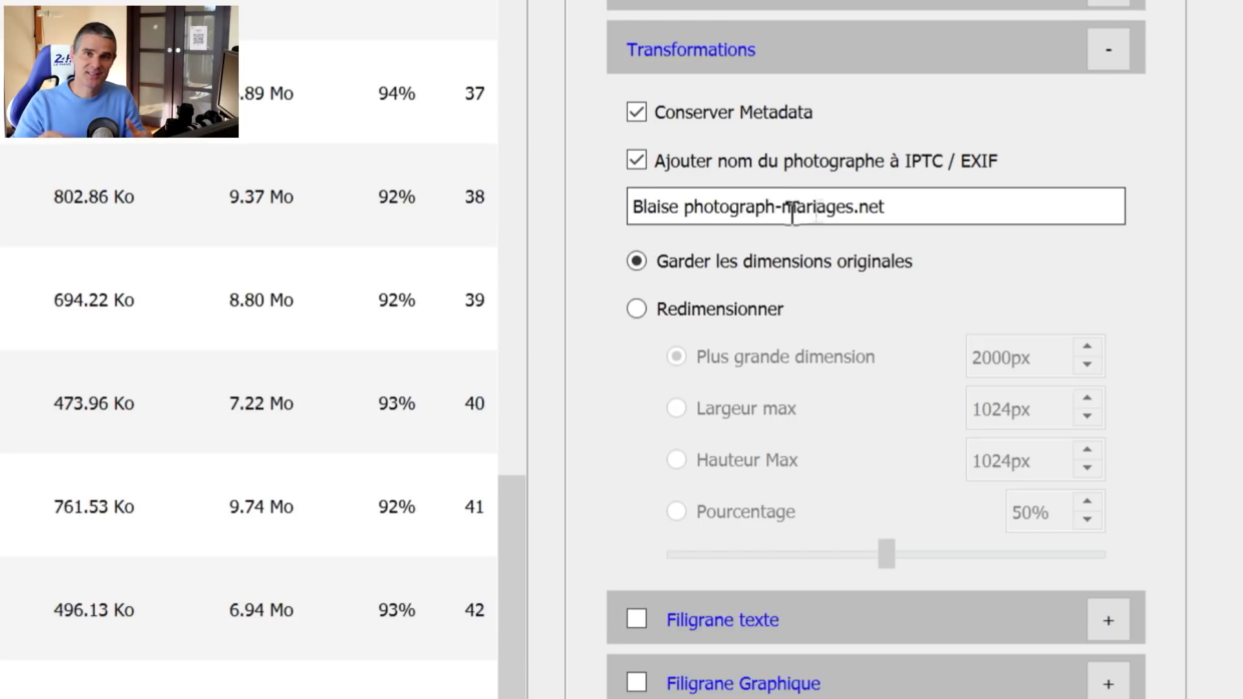
pyautogui.moveTo(684, 207); pyautogui.dragTo(1040, 211)
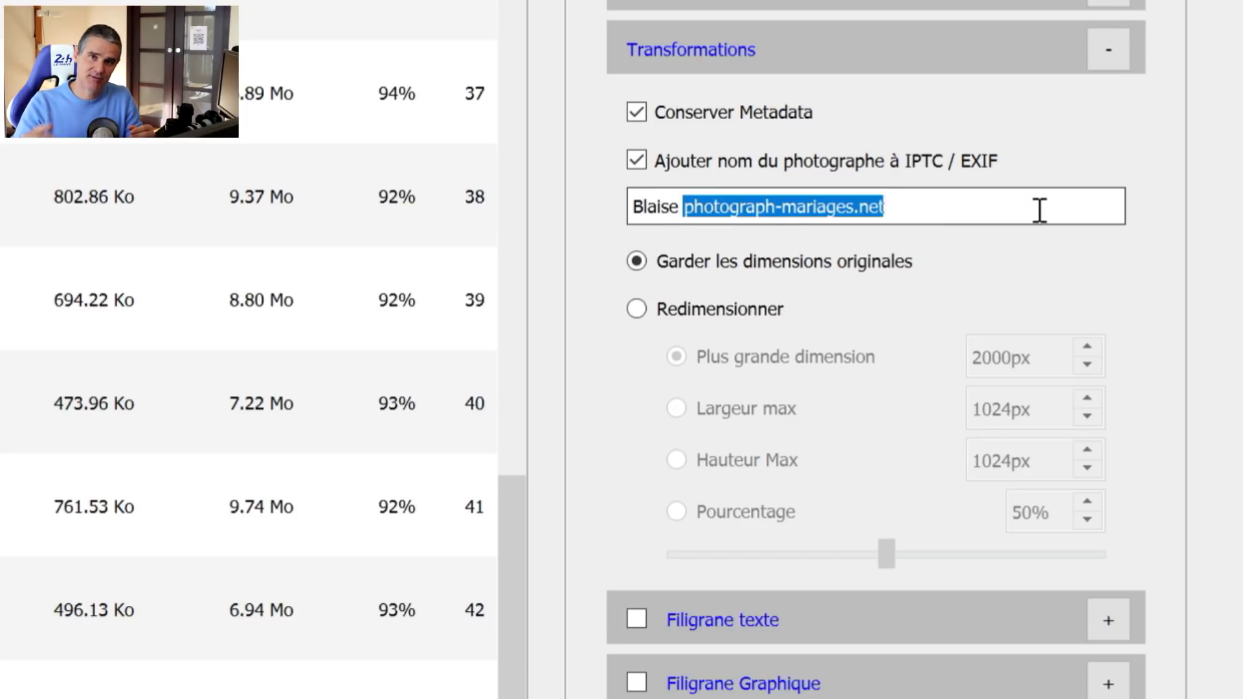
pyautogui.press('BackSpace')
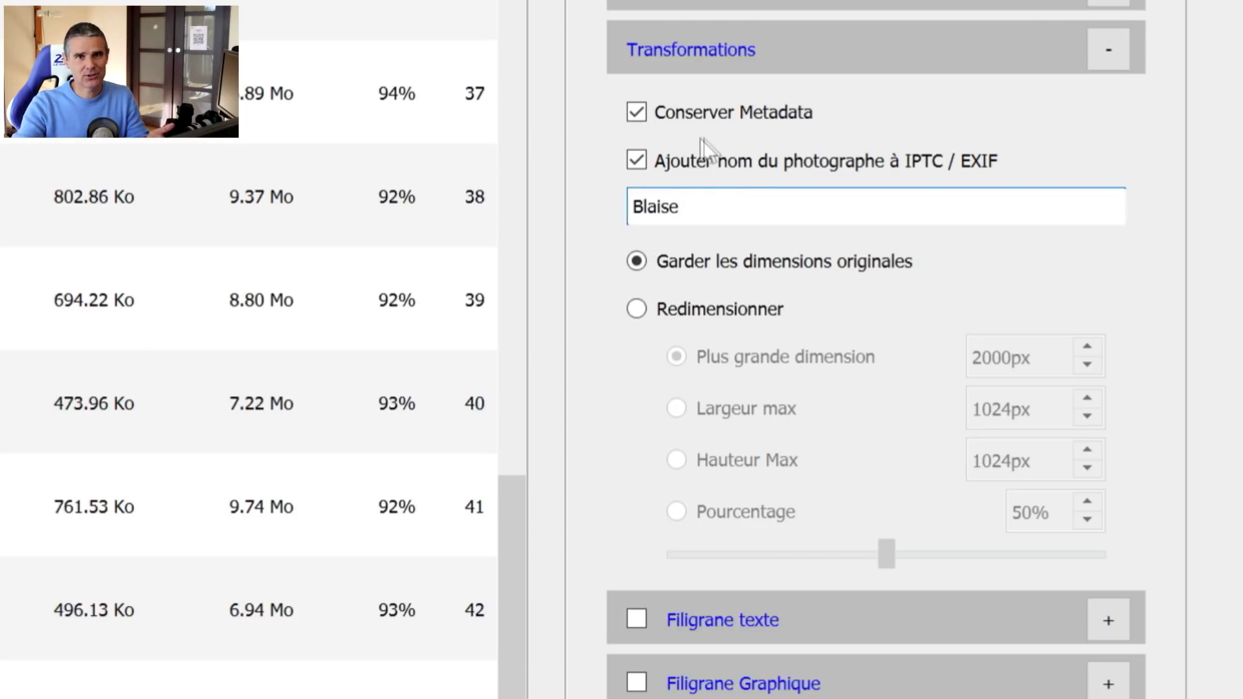
pyautogui.click(637, 160)
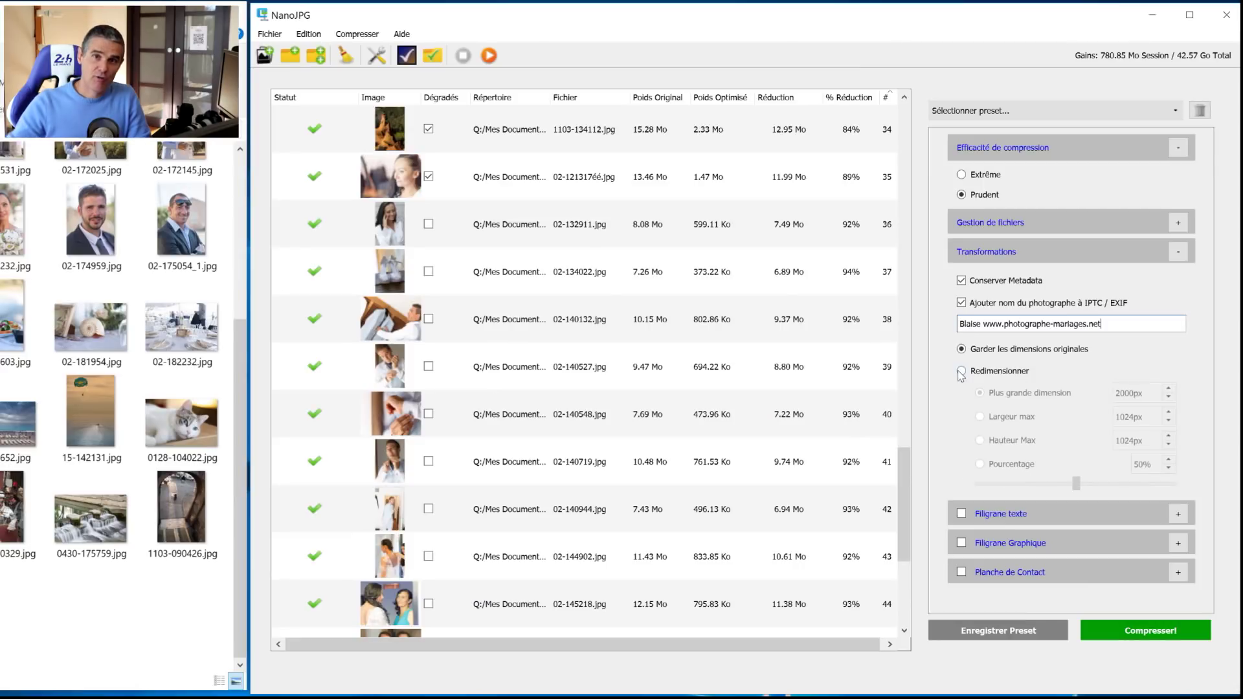
# Enable resizing by percentage and set it to 21%.
pyautogui.click(636, 309)
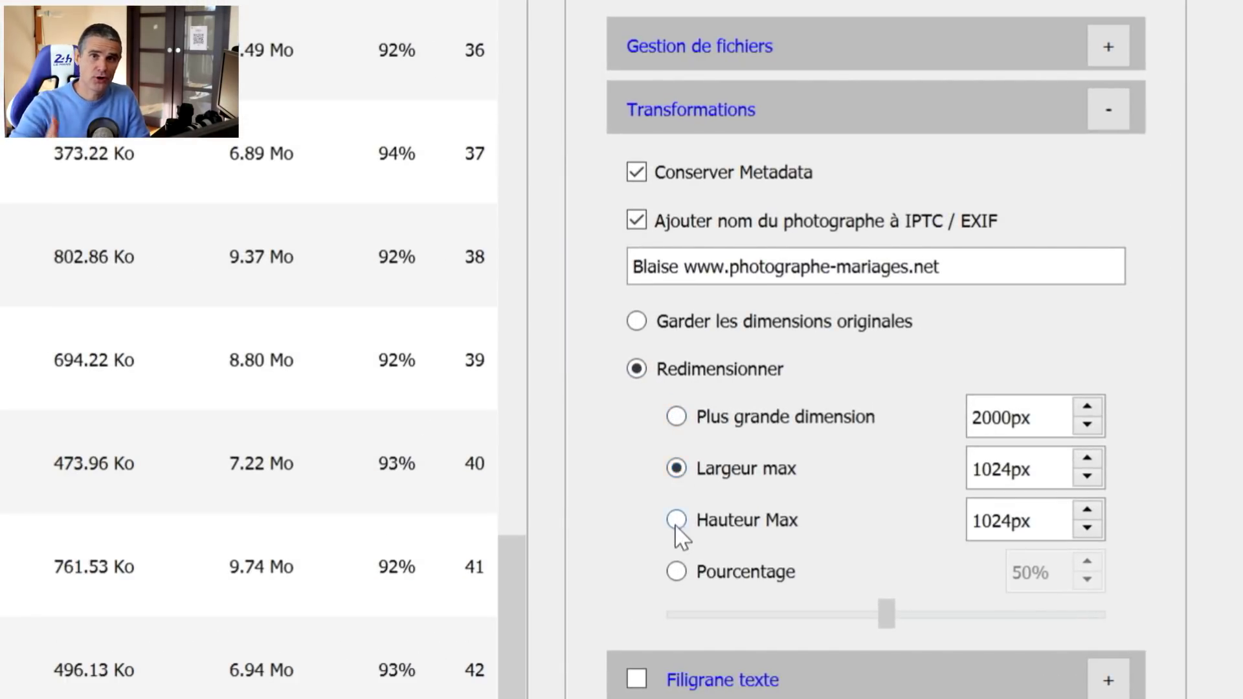
pyautogui.click(675, 571)
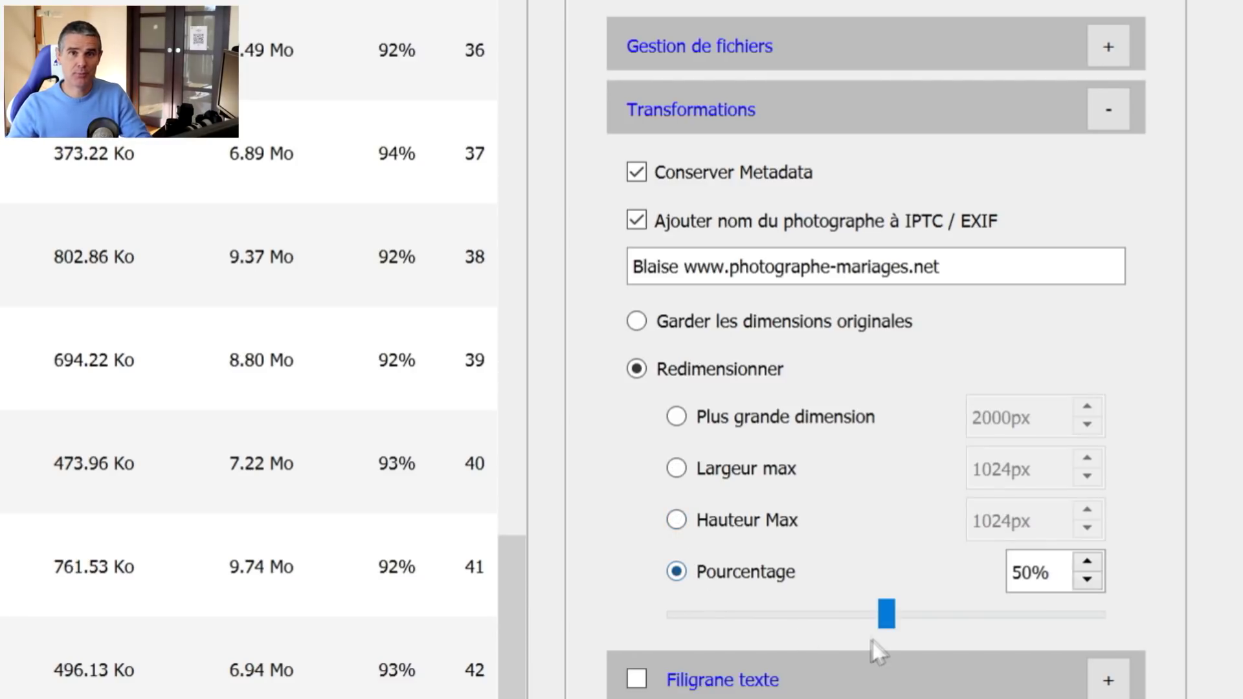
pyautogui.moveTo(885, 614); pyautogui.dragTo(866, 614)
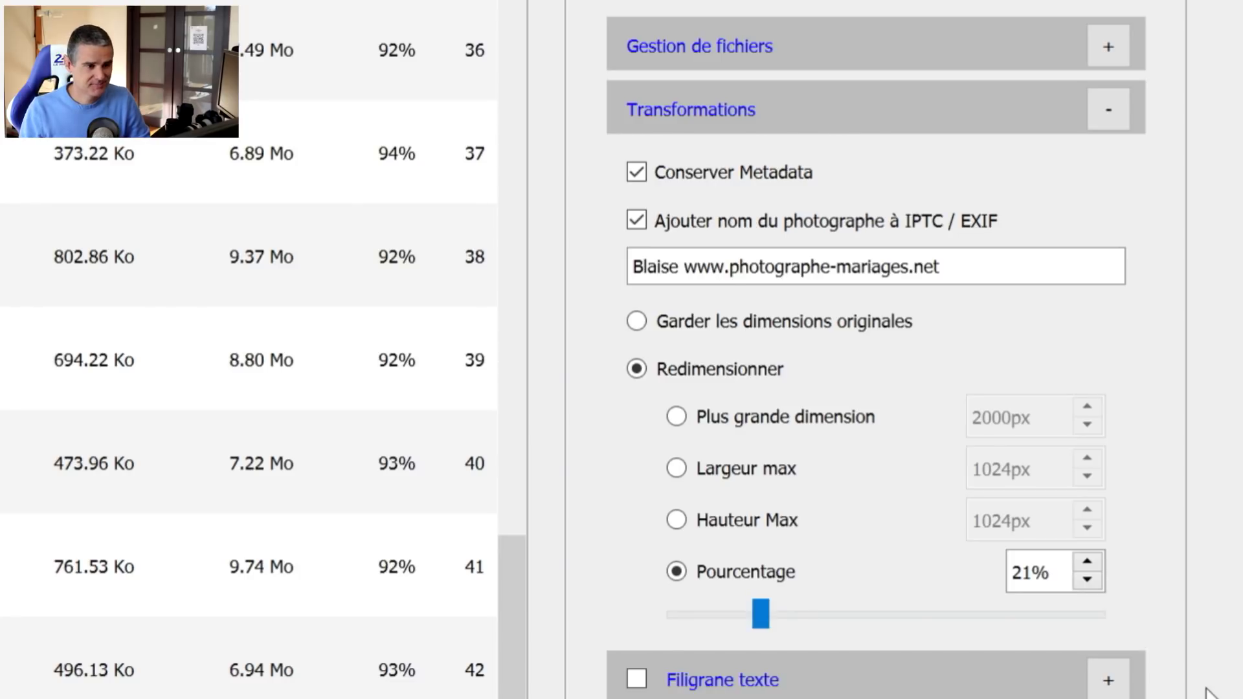
# Enable the text watermark, put "Prise de vue:" before the date tokens, add a studio name line, and place it in the image's lower-left corner.
pyautogui.click(1178, 282)
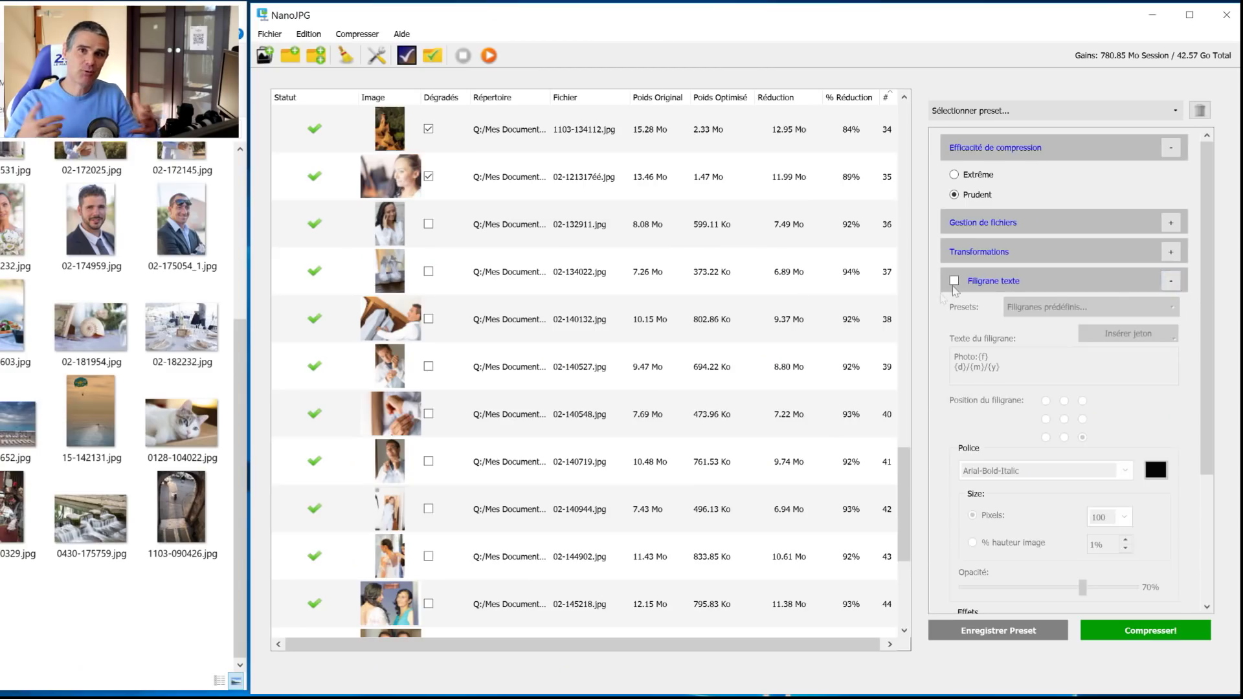
pyautogui.click(953, 281)
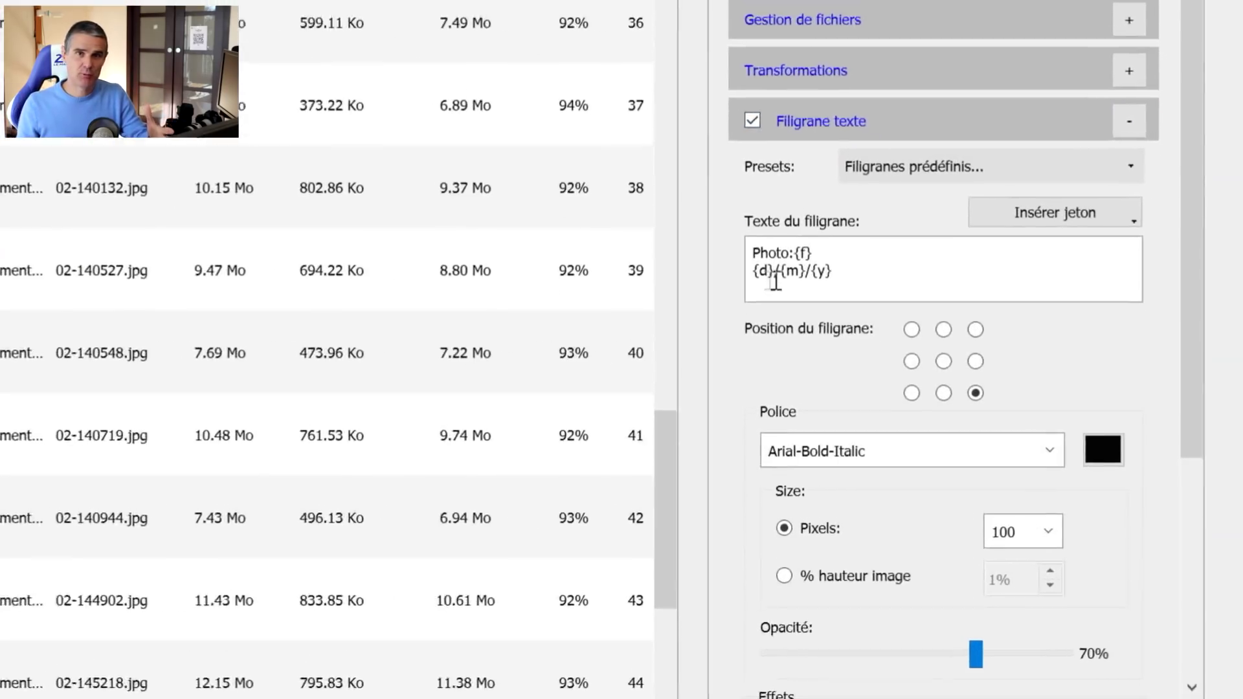
pyautogui.click(955, 367)
pyautogui.write('Prise de vue:')
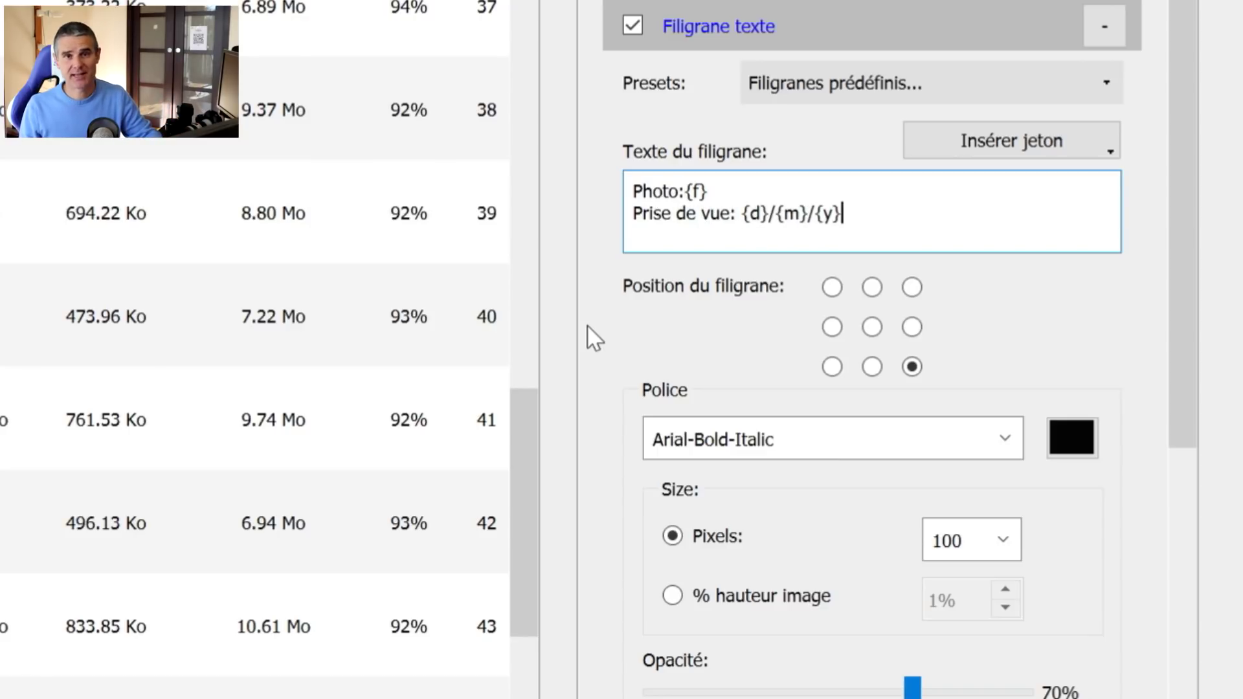
pyautogui.press('Return')
pyautogui.write('Studio Blaise')
pyautogui.click(832, 367)
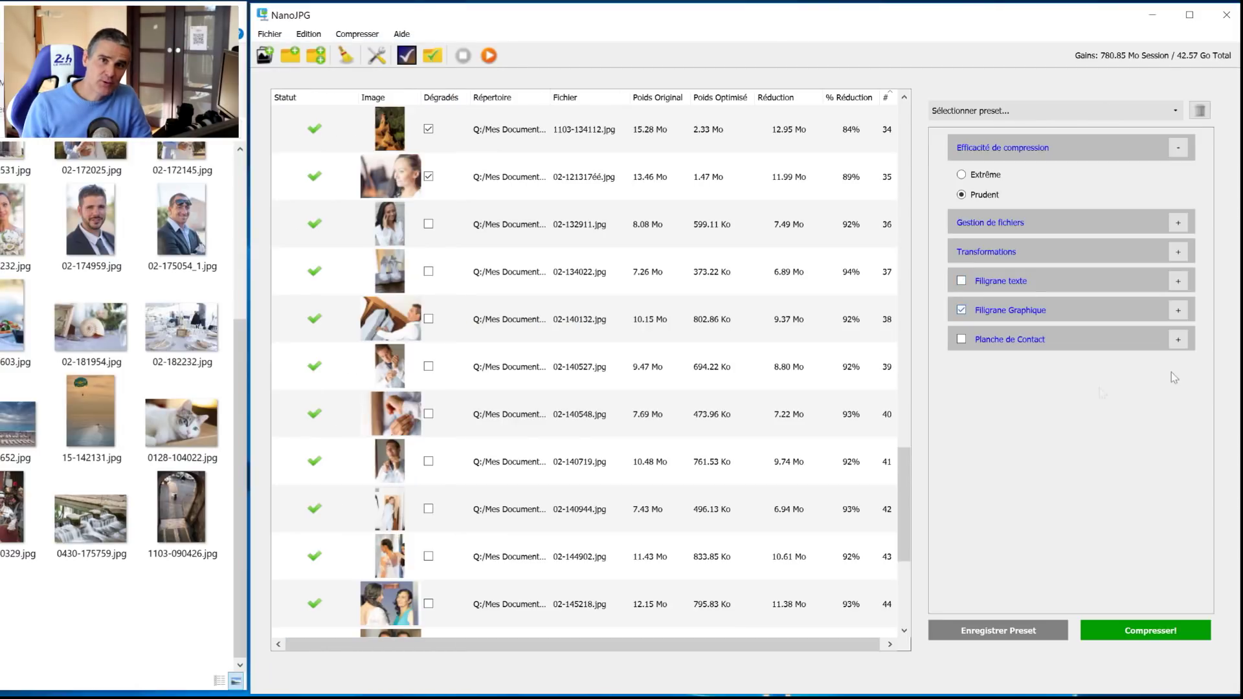
# Review the graphic watermark settings and the contact sheet options.
pyautogui.click(1180, 310)
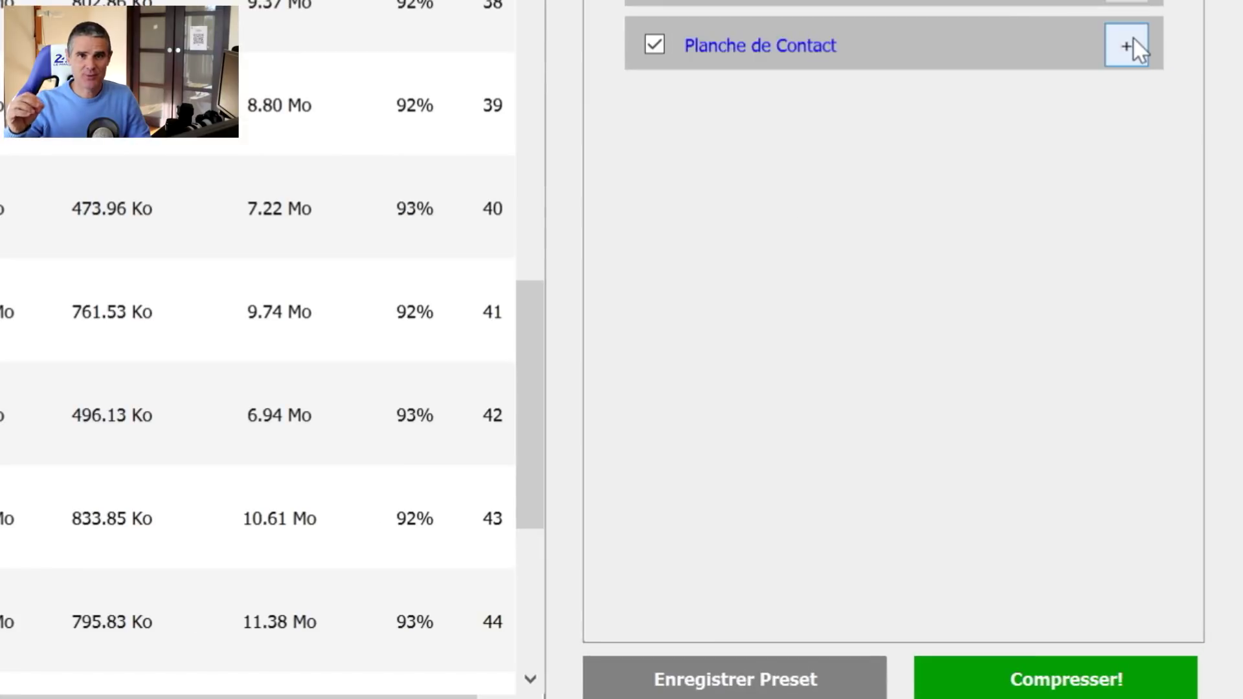
pyautogui.click(1192, 129)
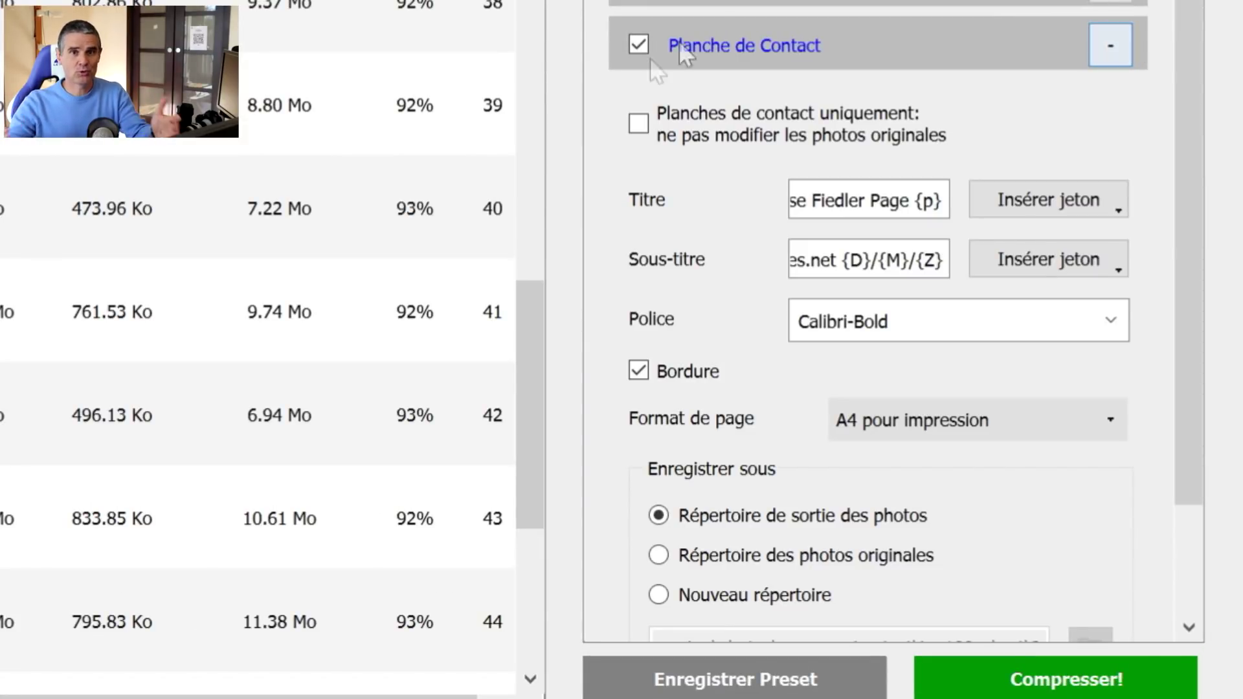
pyautogui.scroll(-2, 730, 272)
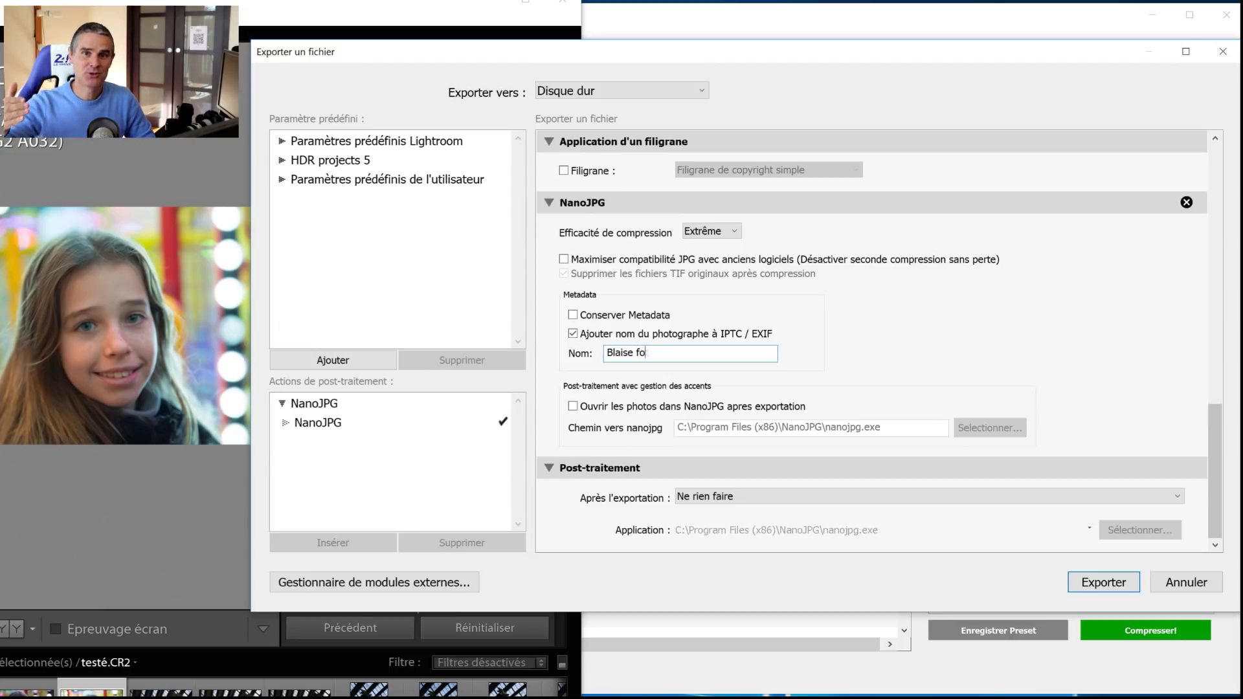
# In Lightroom's export dialog, complete the NanoJPG photographer name with fotoloco.fr and enable Conserver Metadata.
pyautogui.write('toloco.fr')
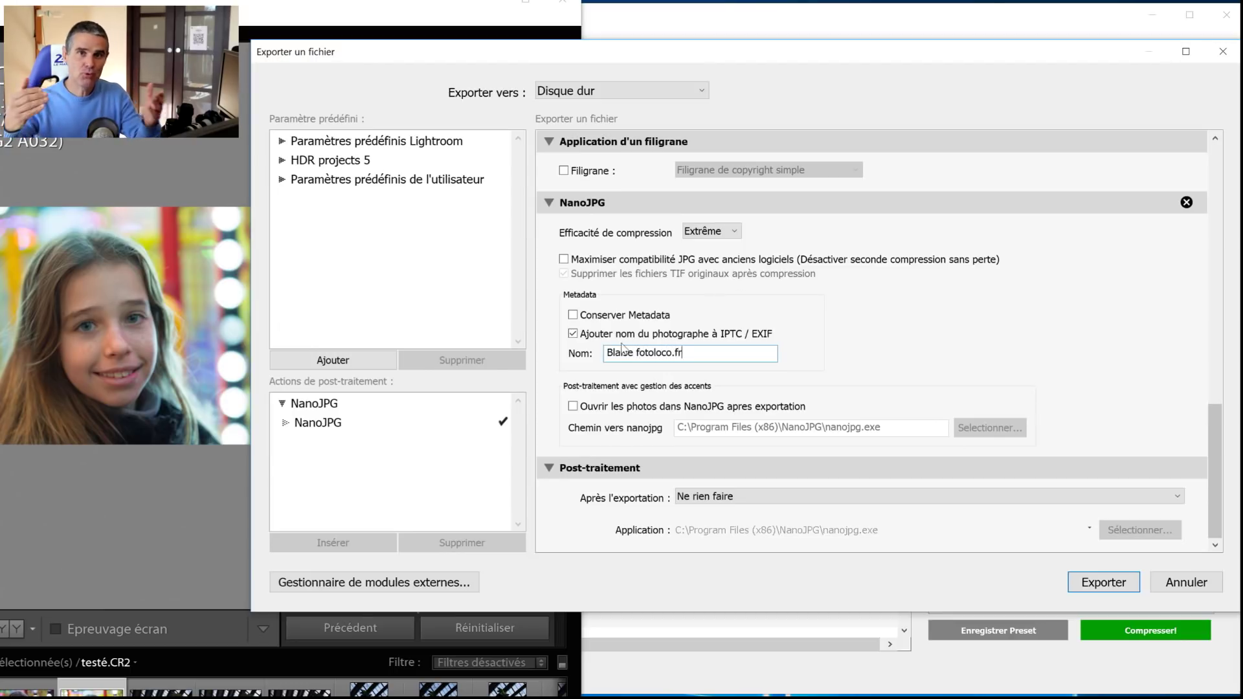
pyautogui.click(573, 315)
# Set the NanoJPG export efficiency to Extrême and enable maximum JPG compatibility with older software.
pyautogui.click(717, 232)
pyautogui.click(480, 141)
pyautogui.click(522, 91)
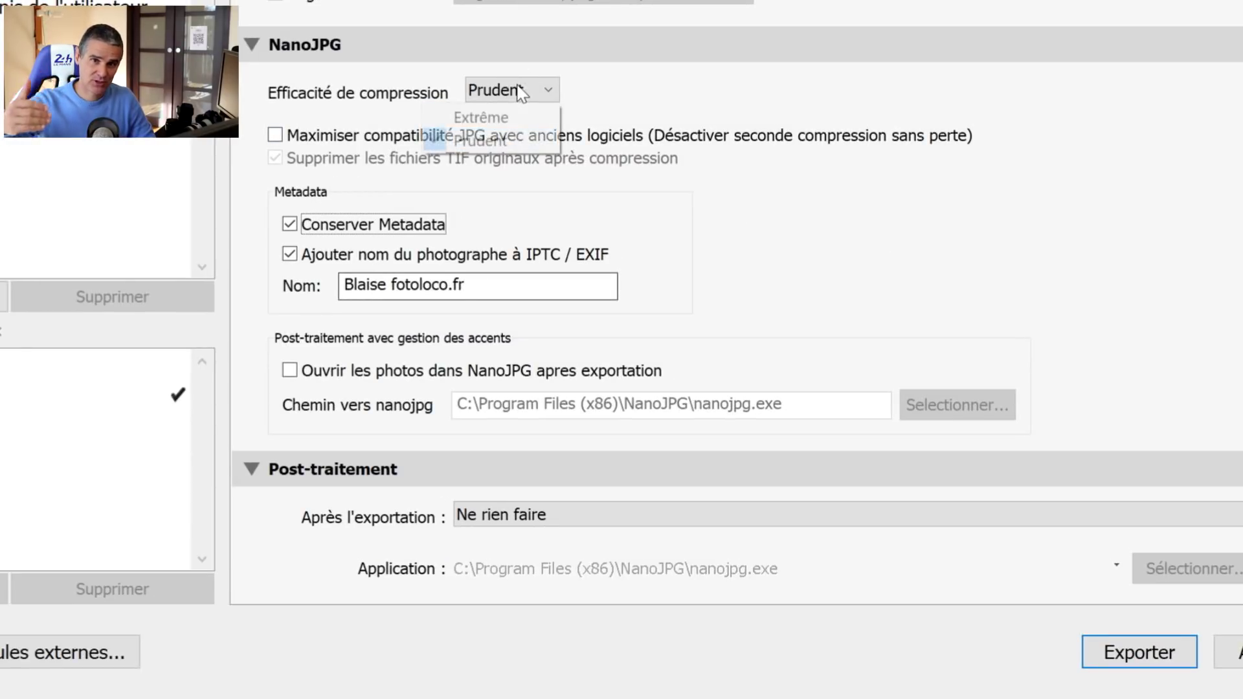
pyautogui.click(519, 115)
pyautogui.click(274, 135)
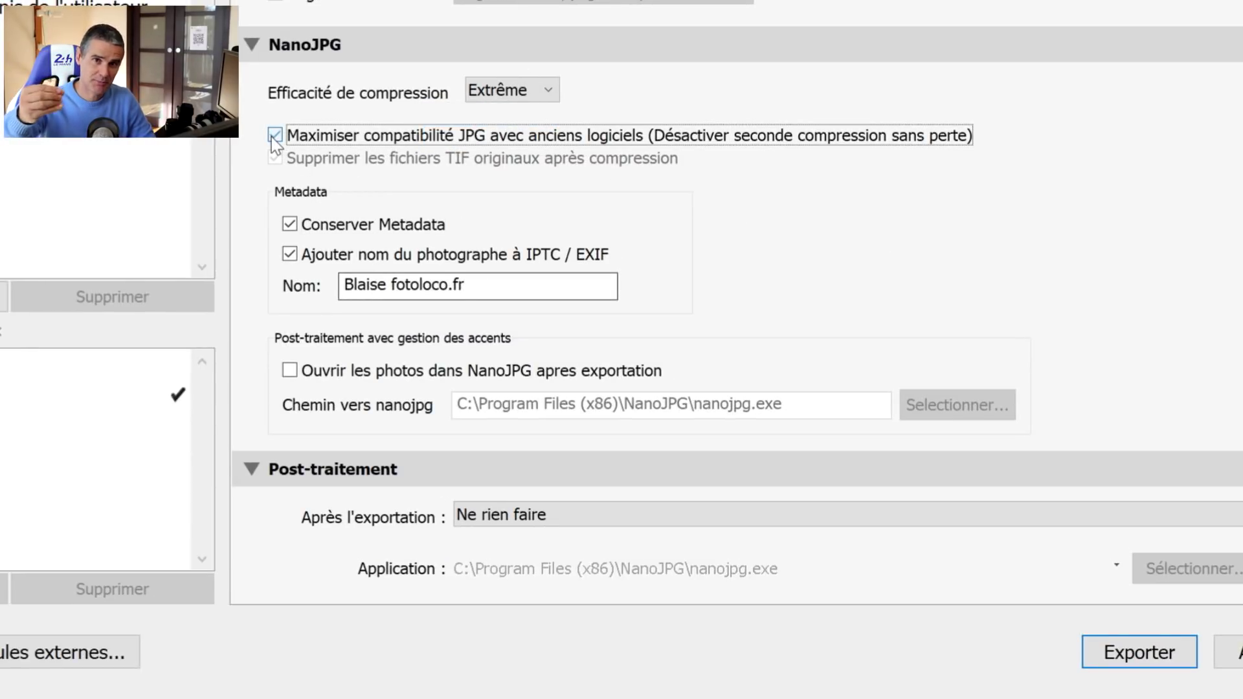
# Turn off Conserver Metadata and export the photo with the NanoJPG settings.
pyautogui.click(290, 225)
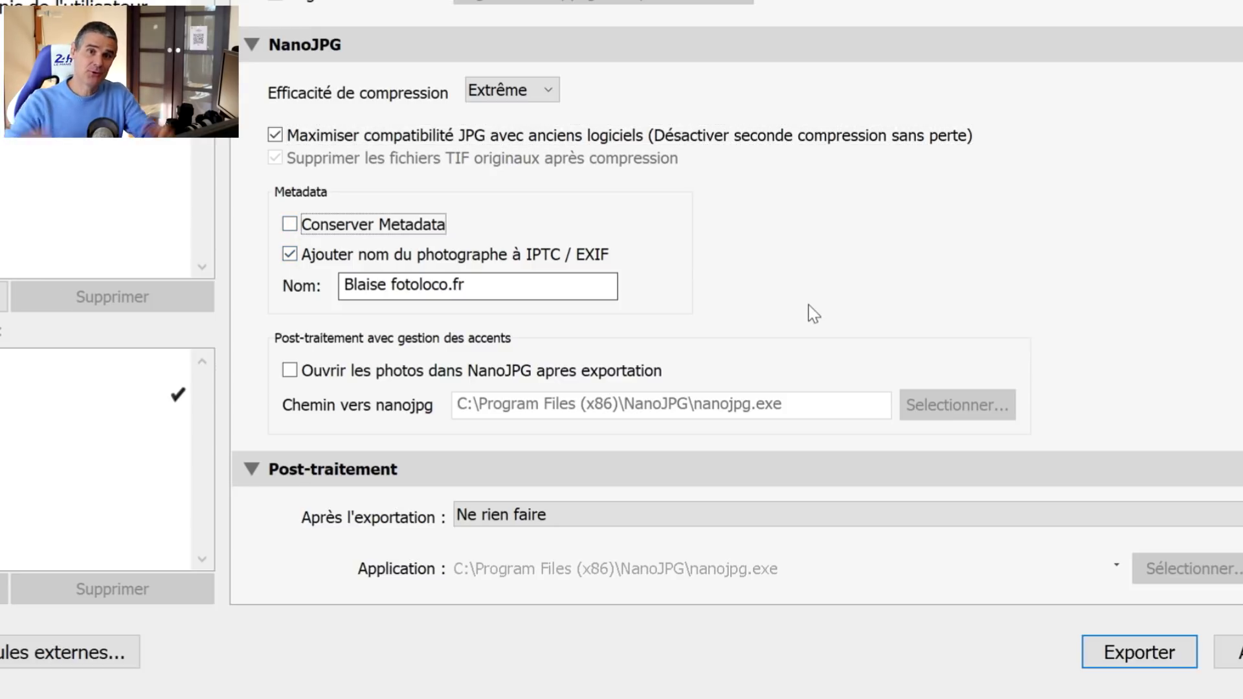
pyautogui.click(1137, 655)
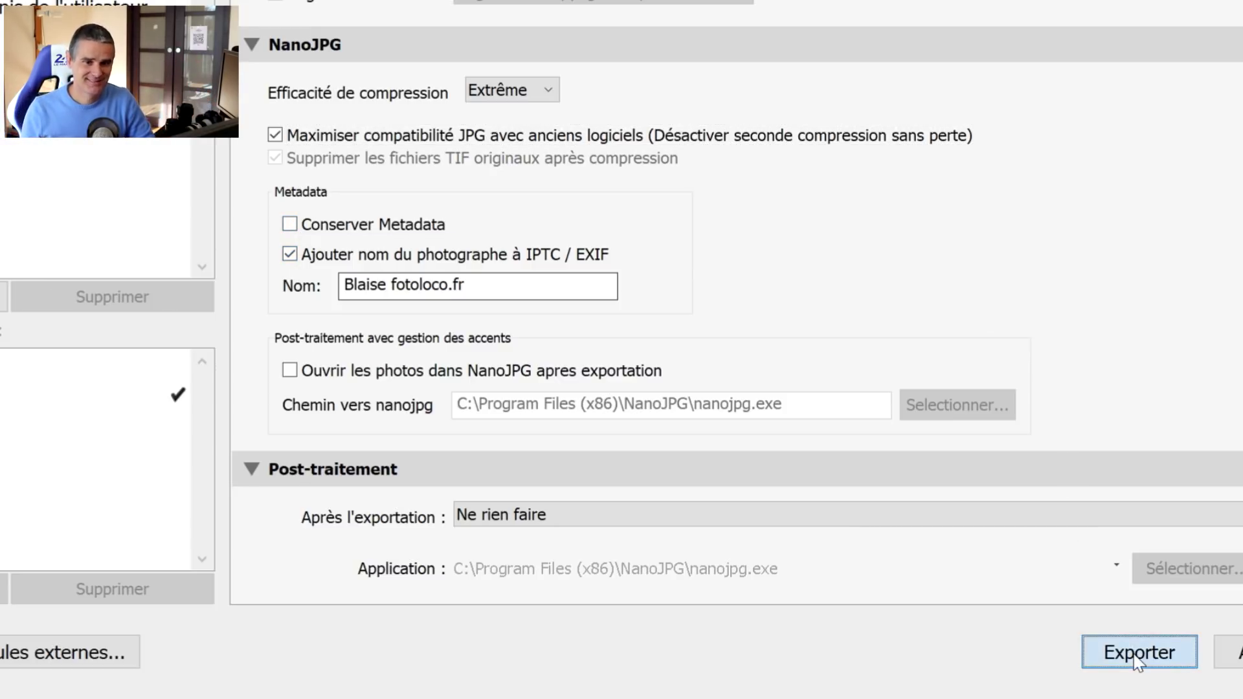